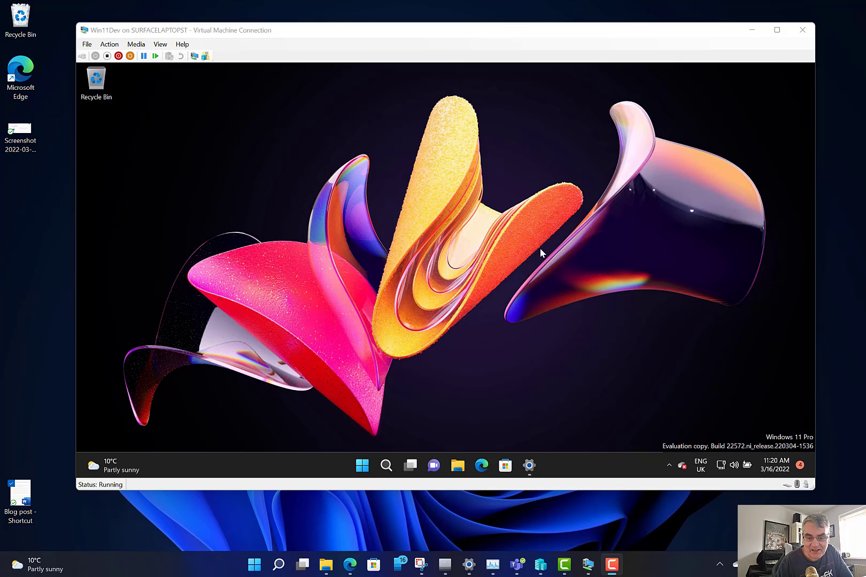
Step: Open This PC in the VM's File Explorer, showing Local Disk (C:) at 91.1 GB free of 126 GB
{"action": "left_click", "coordinate": [457, 470]}
{"action": "left_click", "coordinate": [457, 470]}
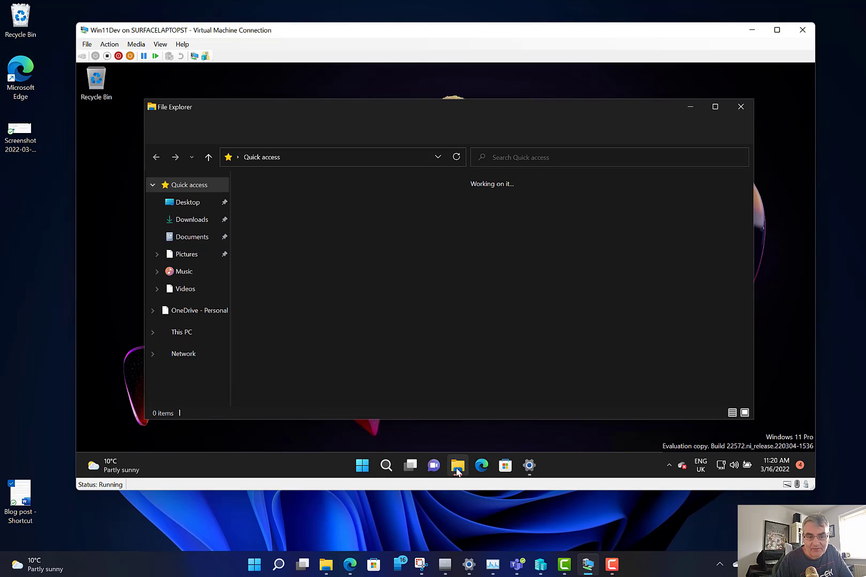
{"action": "left_click", "coordinate": [188, 332]}
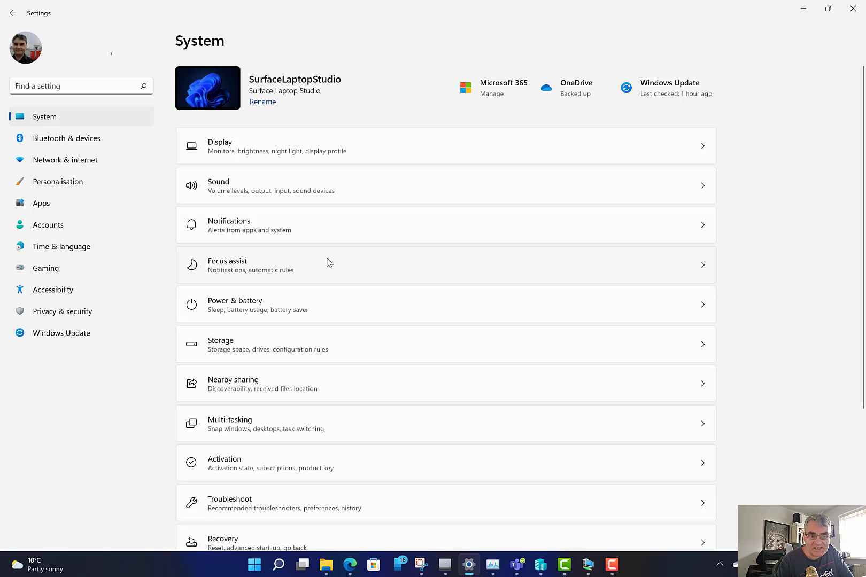
Step: Trace the host's 101 GB of Other storage to the C:\VM folder, then return to the VM
{"action": "left_click", "coordinate": [230, 346]}
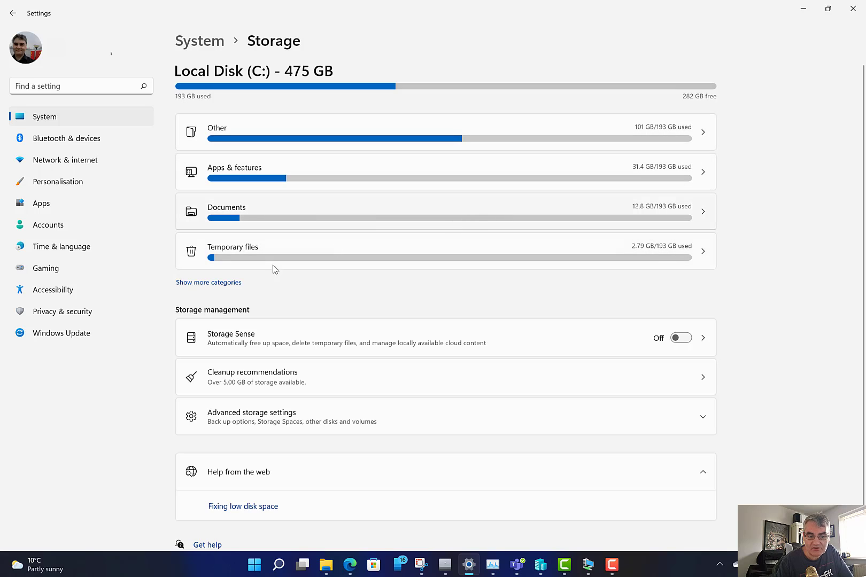
{"action": "left_click", "coordinate": [205, 283]}
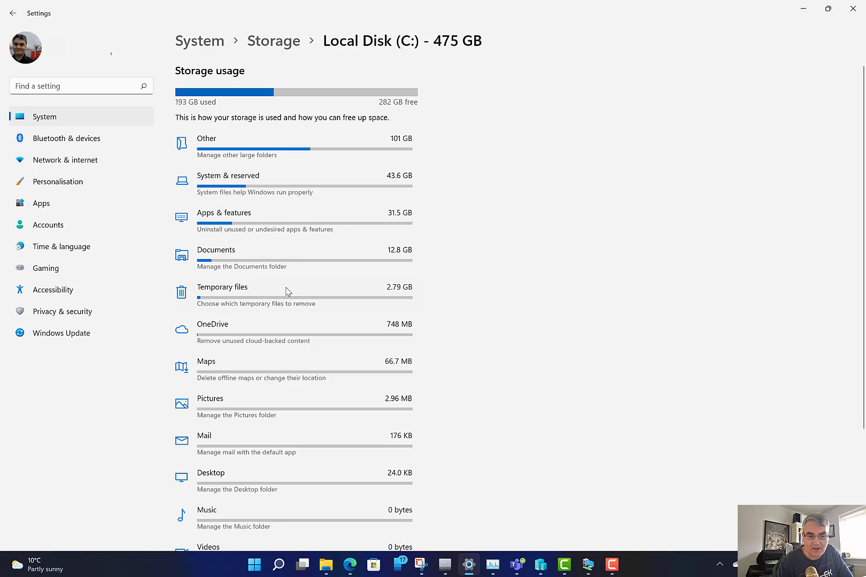
{"action": "left_click", "coordinate": [277, 159]}
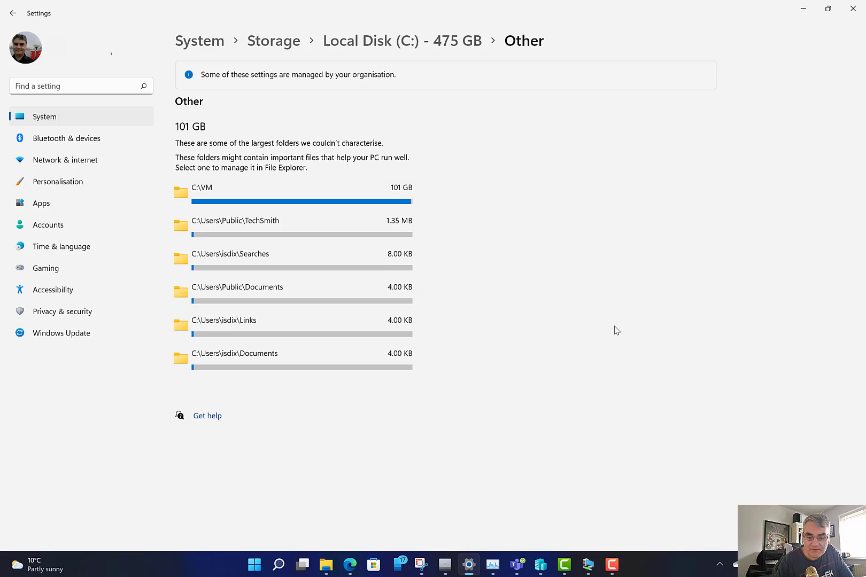
{"action": "left_click", "coordinate": [590, 564]}
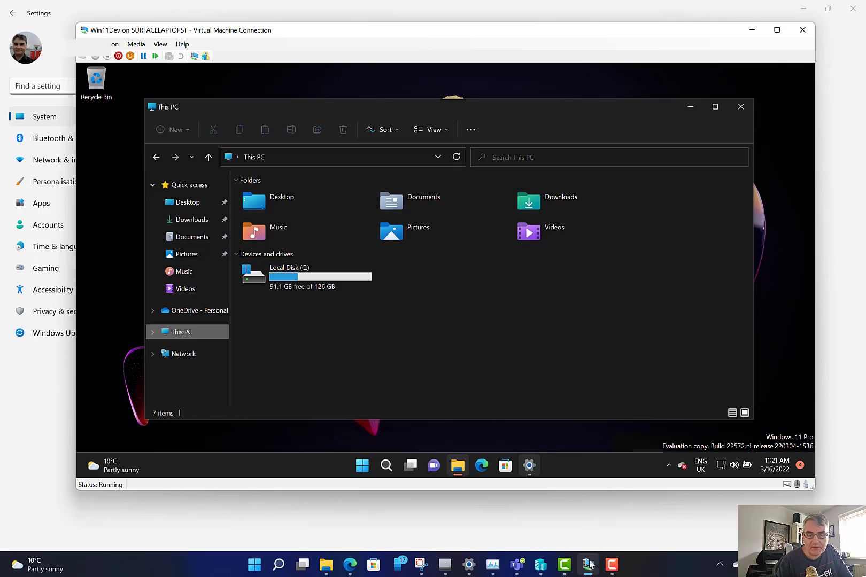
Step: Sort the VM's installed apps by size, largest first, and inspect OneDrive's 236 MB entry without uninstalling
{"action": "left_click", "coordinate": [534, 471]}
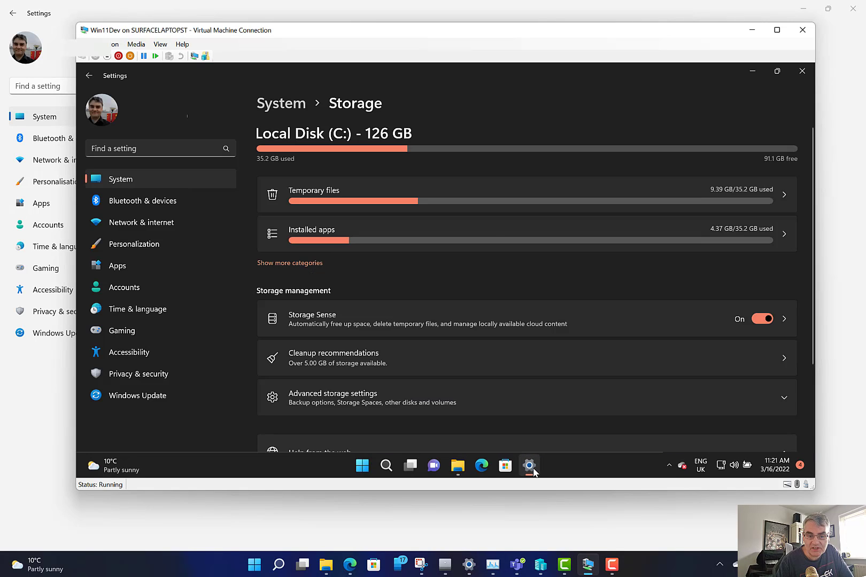
{"action": "left_click", "coordinate": [284, 263]}
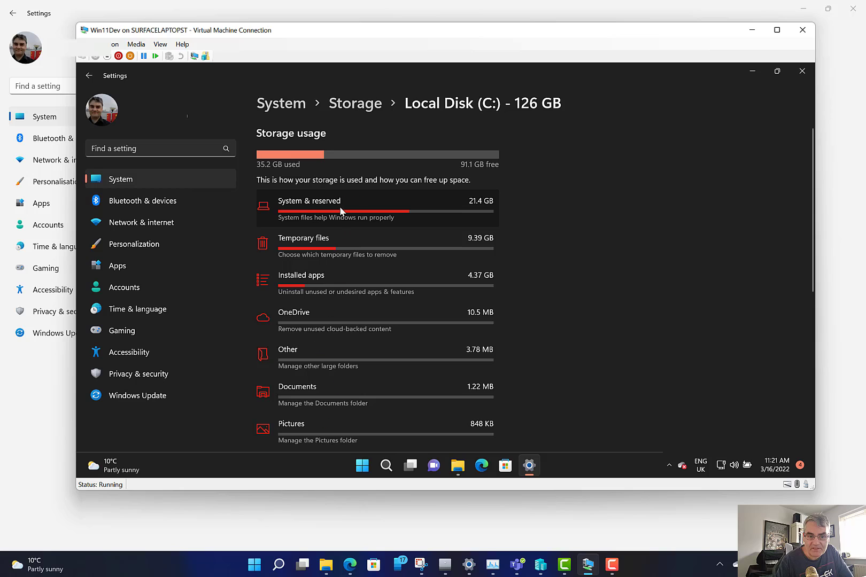
{"action": "left_click", "coordinate": [367, 288]}
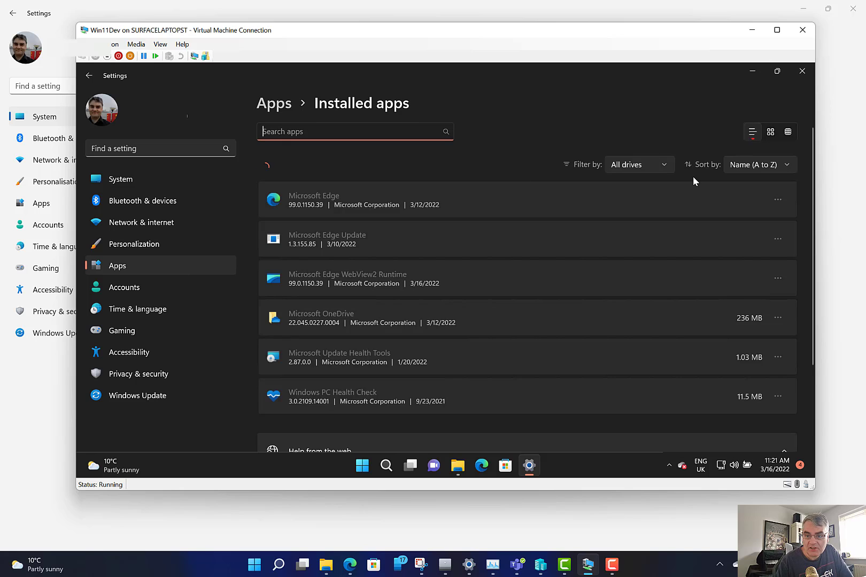
{"action": "left_click", "coordinate": [748, 166]}
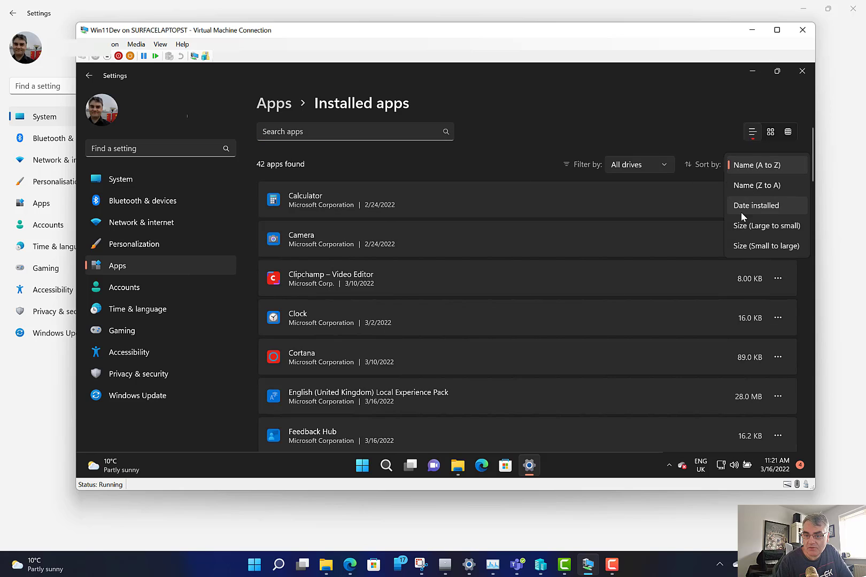
{"action": "left_click", "coordinate": [754, 228]}
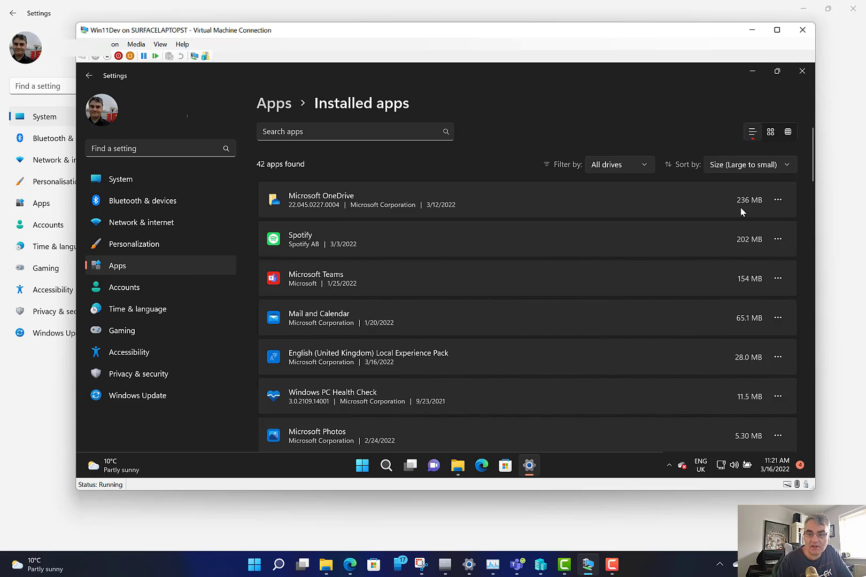
{"action": "left_click", "coordinate": [775, 206]}
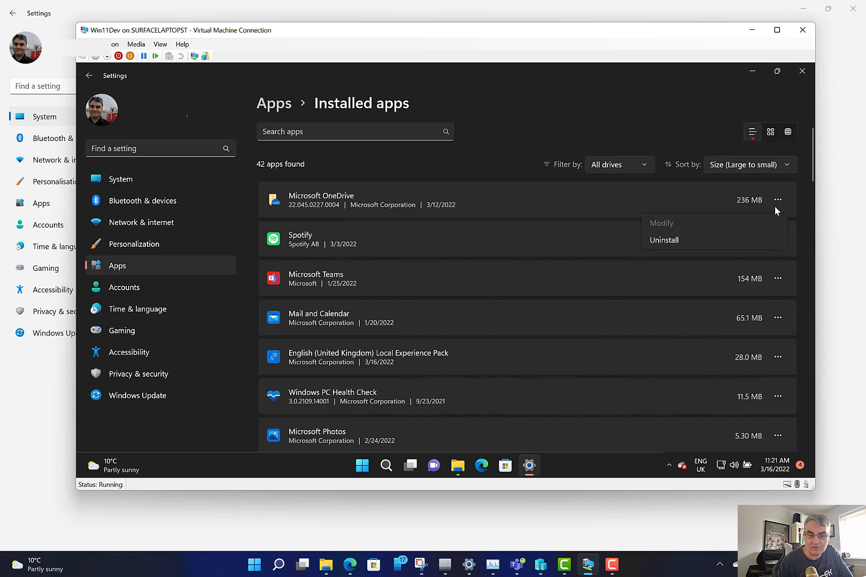
{"action": "left_click", "coordinate": [578, 109]}
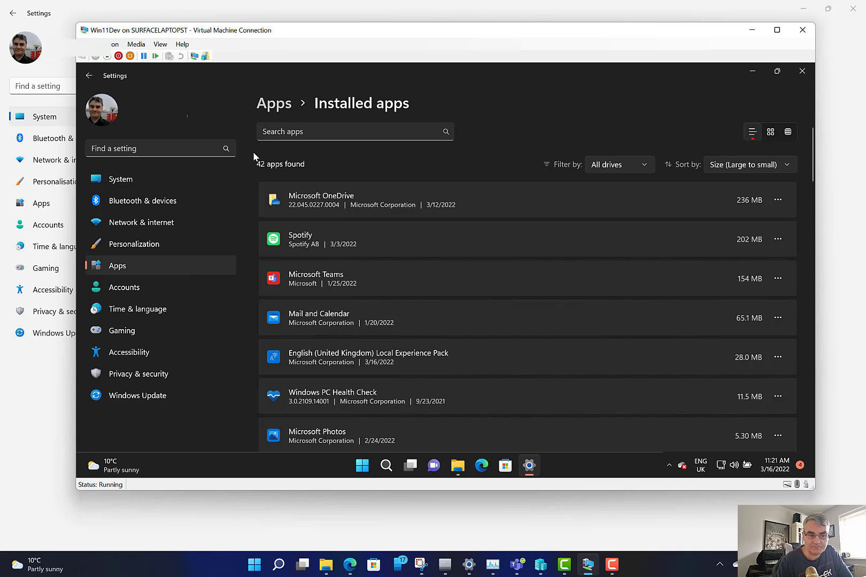
Step: Review the VM's Storage Sense settings, keeping them on with default schedules, and return to Storage
{"action": "left_click", "coordinate": [89, 80]}
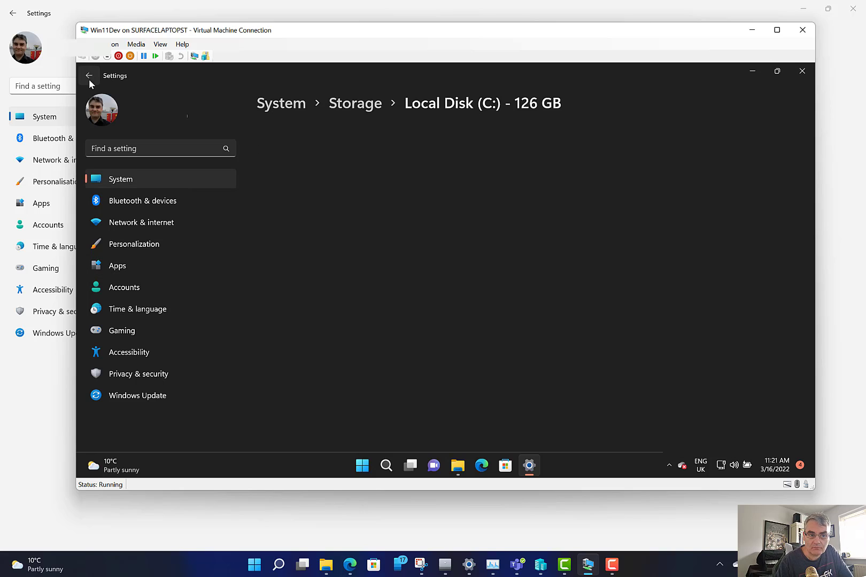
{"action": "left_click", "coordinate": [89, 77]}
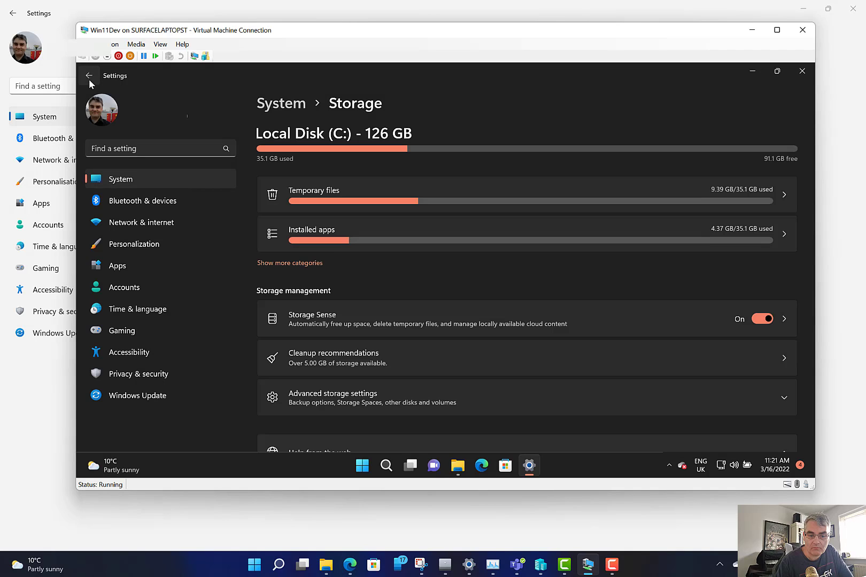
{"action": "left_click", "coordinate": [436, 335]}
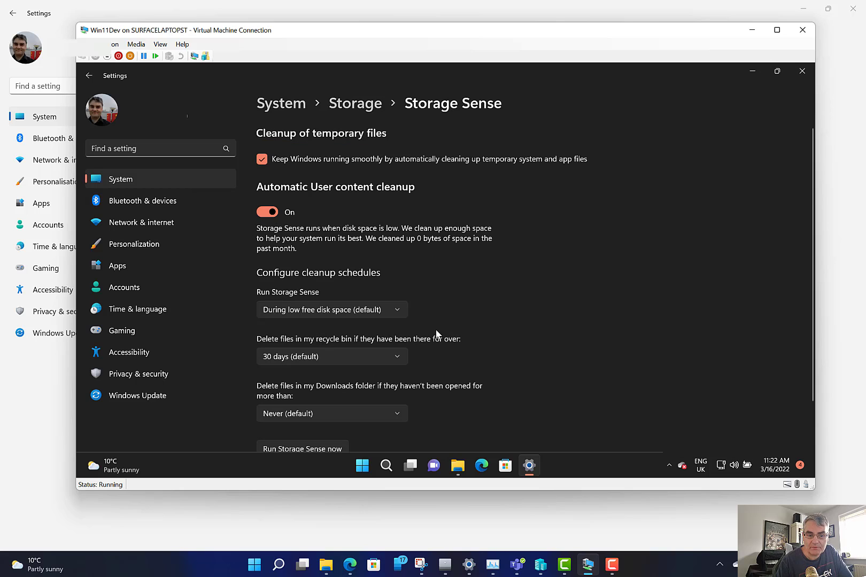
{"action": "scroll", "coordinate": [487, 306], "scroll_direction": "down", "scroll_amount": 2}
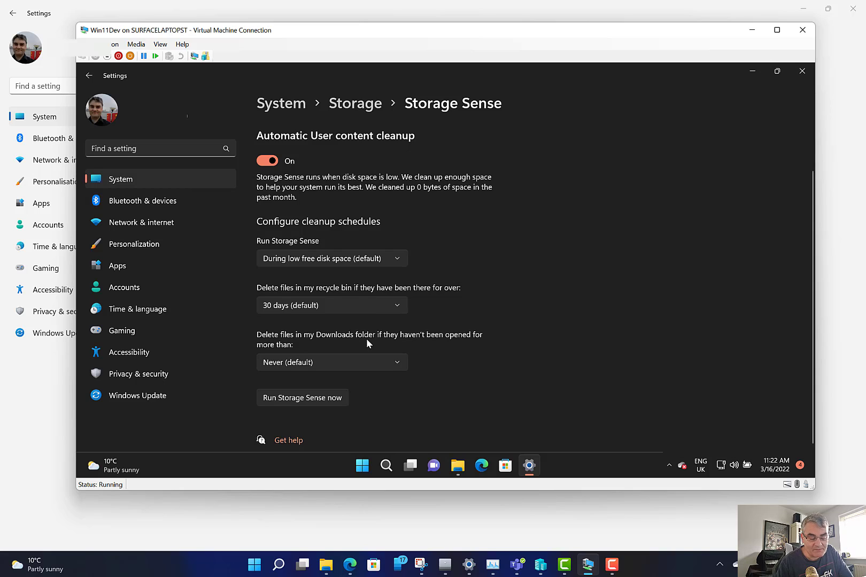
{"action": "left_click", "coordinate": [347, 105]}
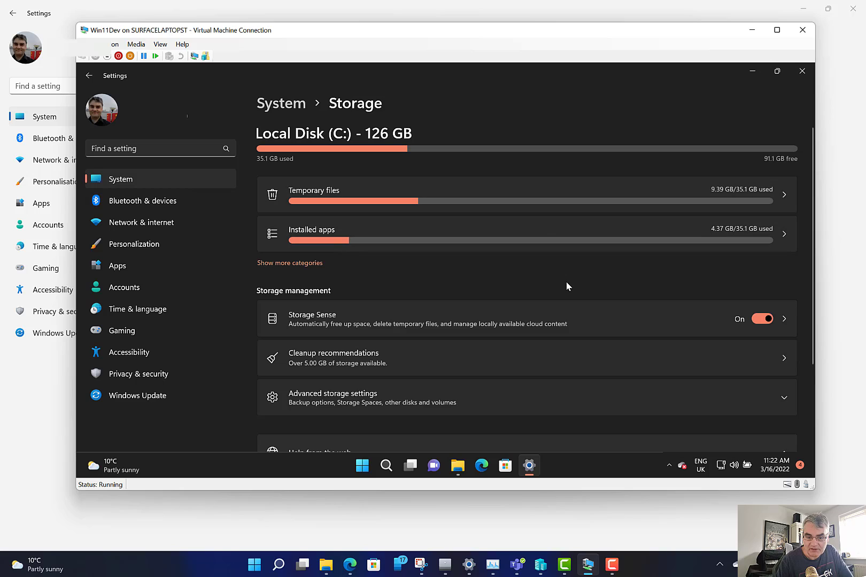
Step: Permanently clean up the VM's 9.51 GB of previous Windows installation files
{"action": "left_click", "coordinate": [409, 362]}
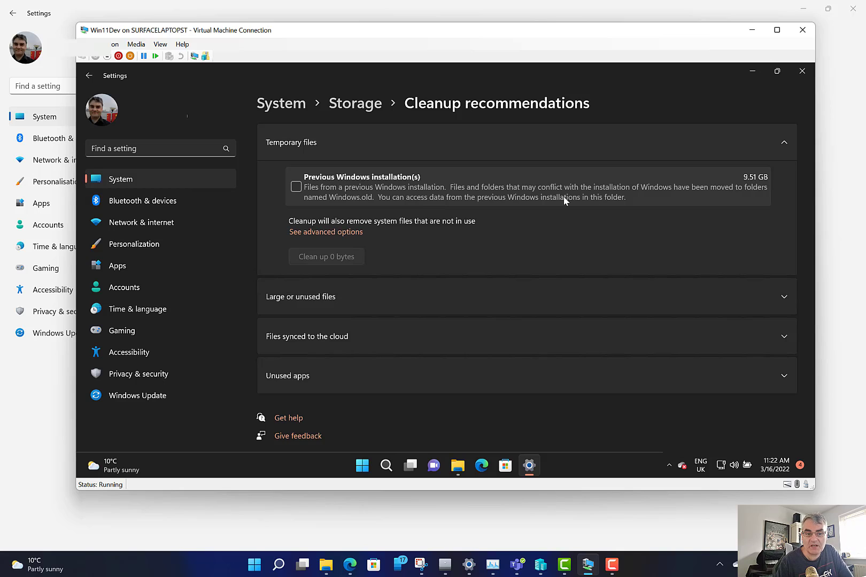
{"action": "left_click", "coordinate": [297, 187]}
{"action": "left_click", "coordinate": [341, 263]}
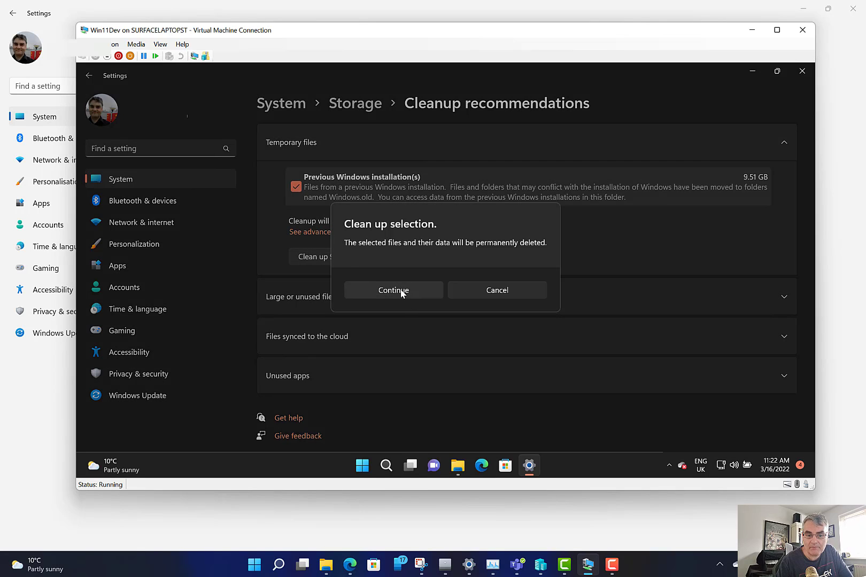
{"action": "left_click", "coordinate": [400, 290]}
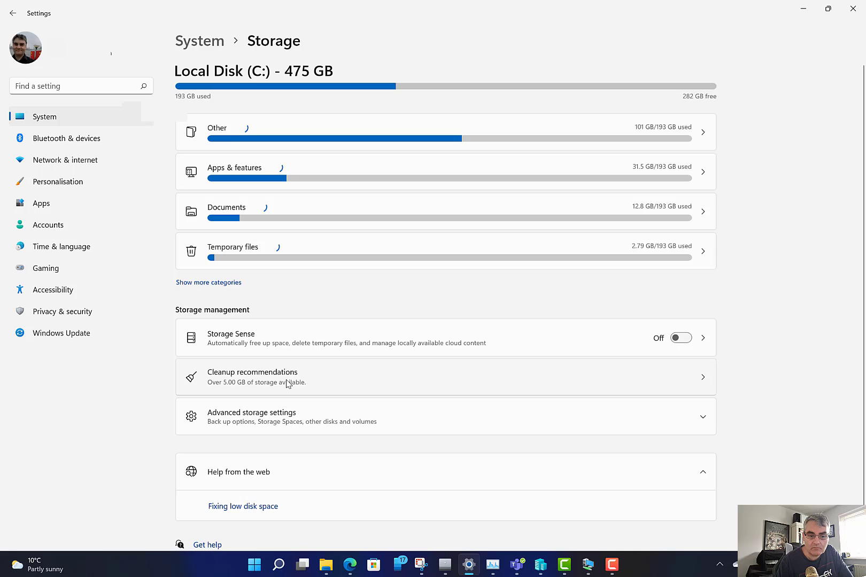
{"action": "left_click", "coordinate": [286, 383]}
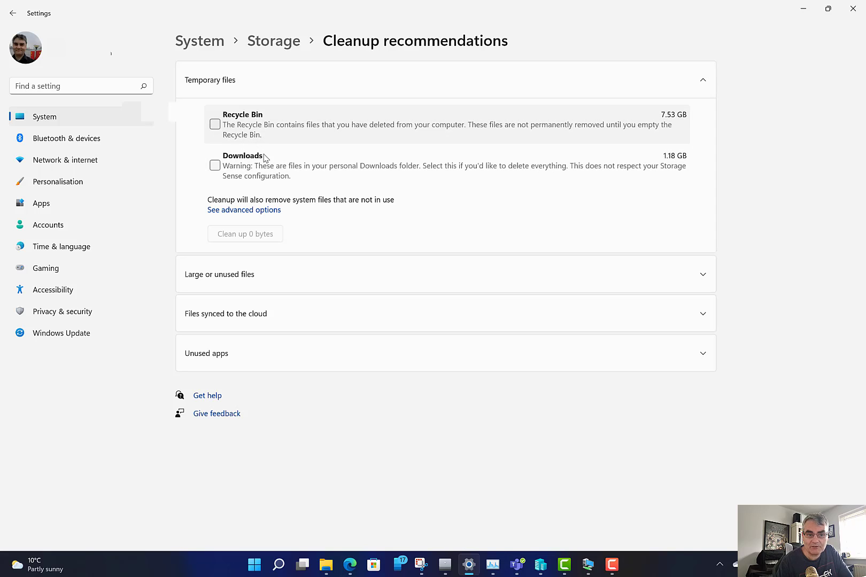
Step: Include the 7.53 GB Recycle Bin and permanently remove 16.4 GB of host temporary files, excluding Downloads
{"action": "left_click", "coordinate": [212, 126]}
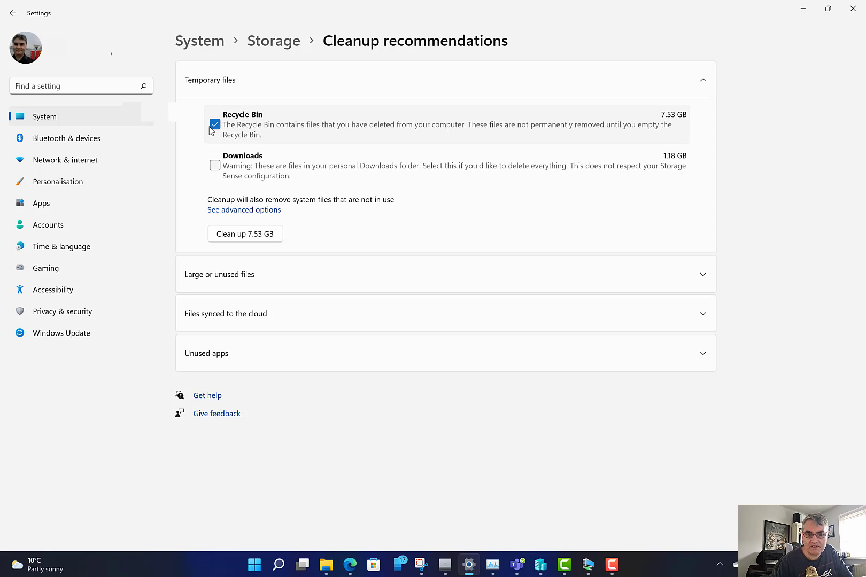
{"action": "left_click", "coordinate": [248, 211]}
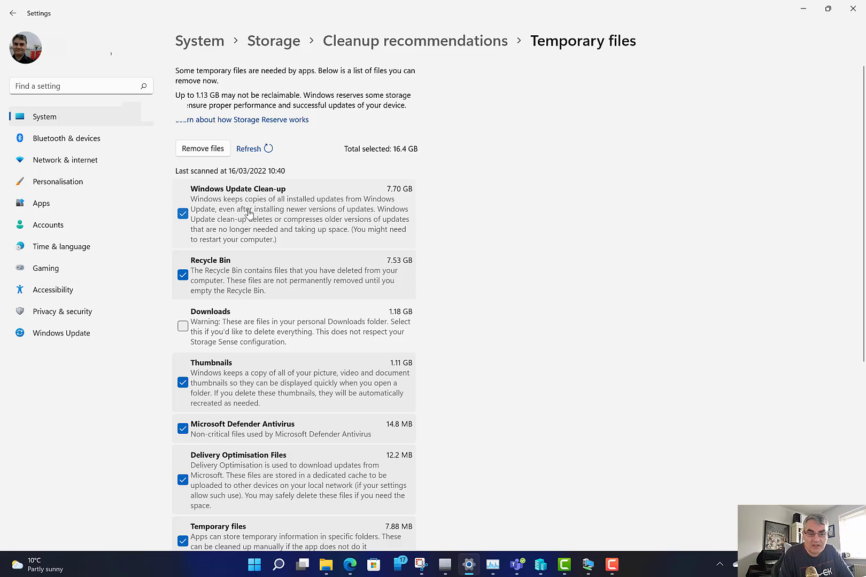
{"action": "scroll", "coordinate": [249, 213], "scroll_direction": "down", "scroll_amount": 1}
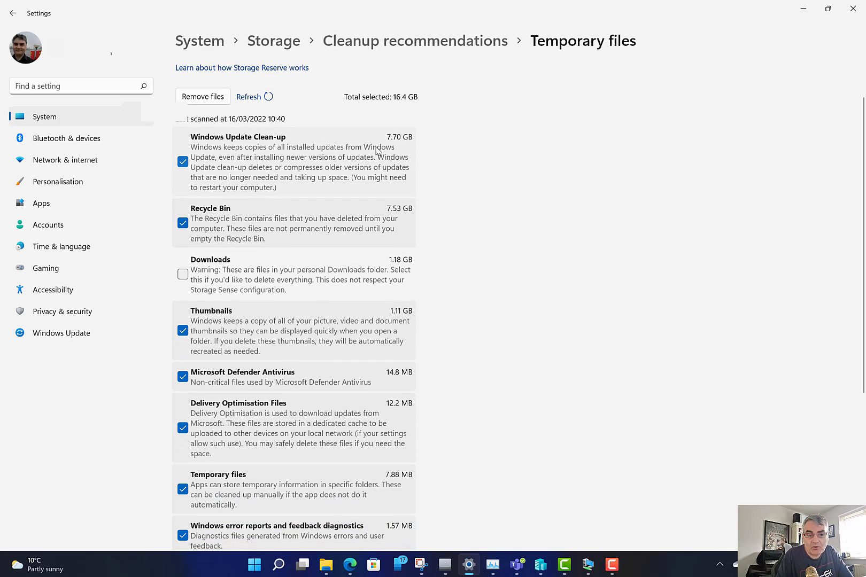
{"action": "scroll", "coordinate": [376, 152], "scroll_direction": "down", "scroll_amount": 1}
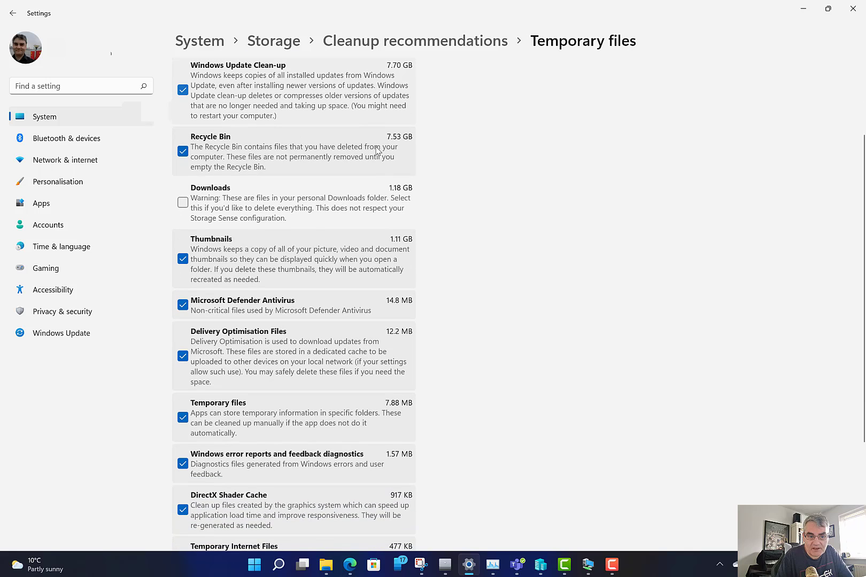
{"action": "scroll", "coordinate": [306, 207], "scroll_direction": "down", "scroll_amount": 1}
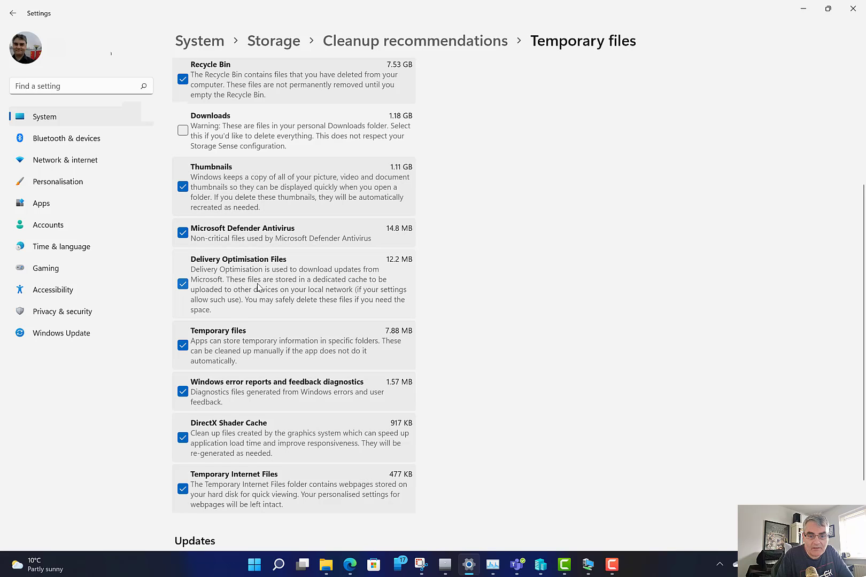
{"action": "scroll", "coordinate": [257, 288], "scroll_direction": "down", "scroll_amount": 1}
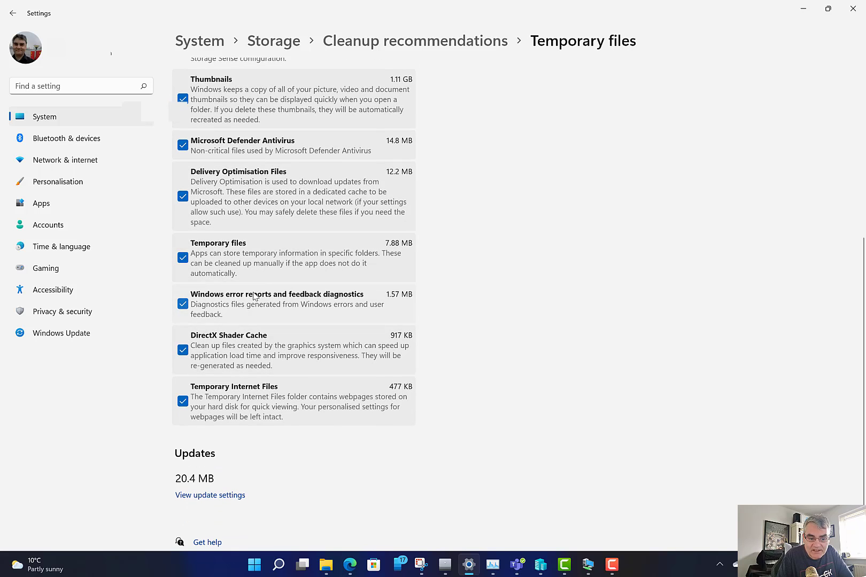
{"action": "scroll", "coordinate": [266, 300], "scroll_direction": "up", "scroll_amount": 4}
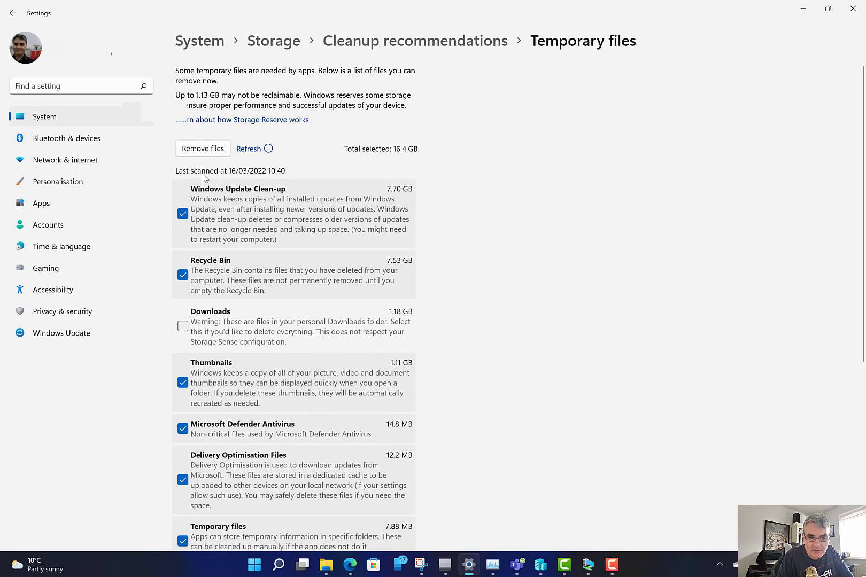
{"action": "left_click", "coordinate": [208, 156]}
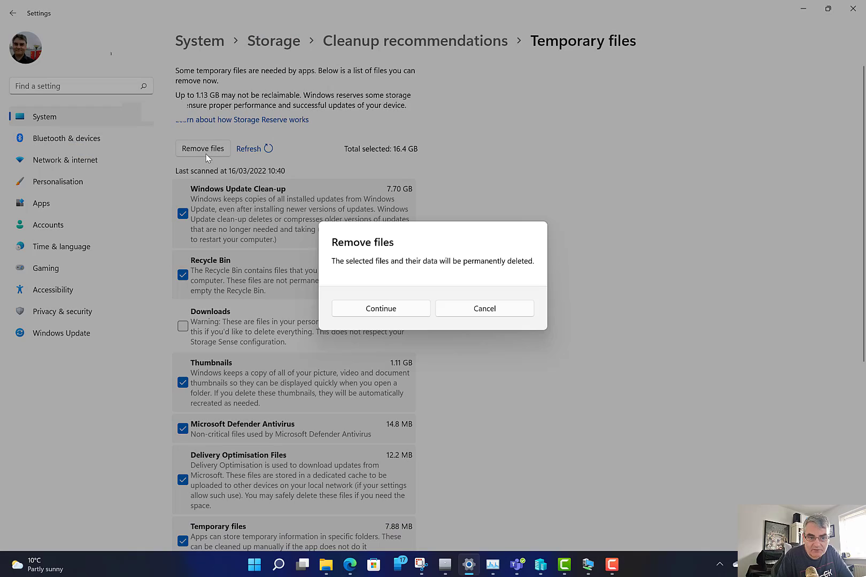
{"action": "left_click", "coordinate": [372, 315]}
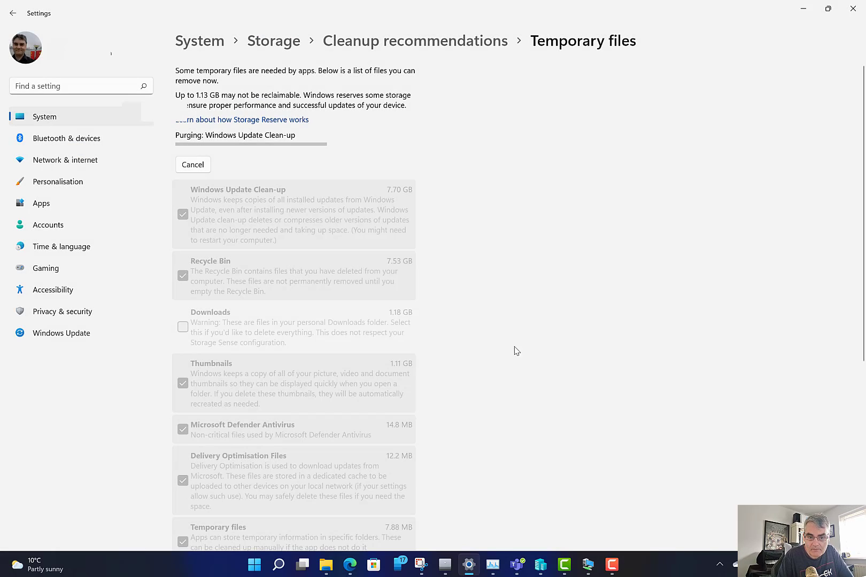
Step: Expand the VM's Large or unused files and open its OneDrive - Personal folder (150 items)
{"action": "left_click", "coordinate": [589, 565]}
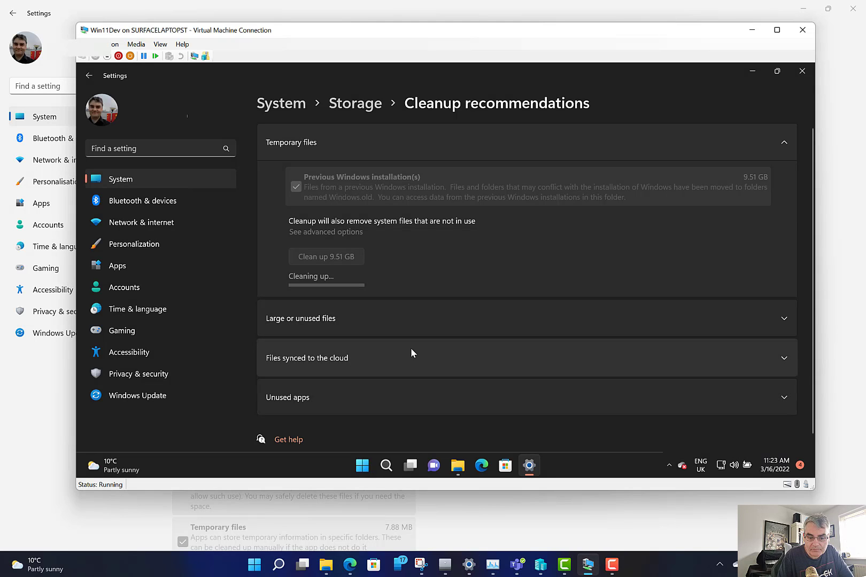
{"action": "left_click", "coordinate": [485, 320]}
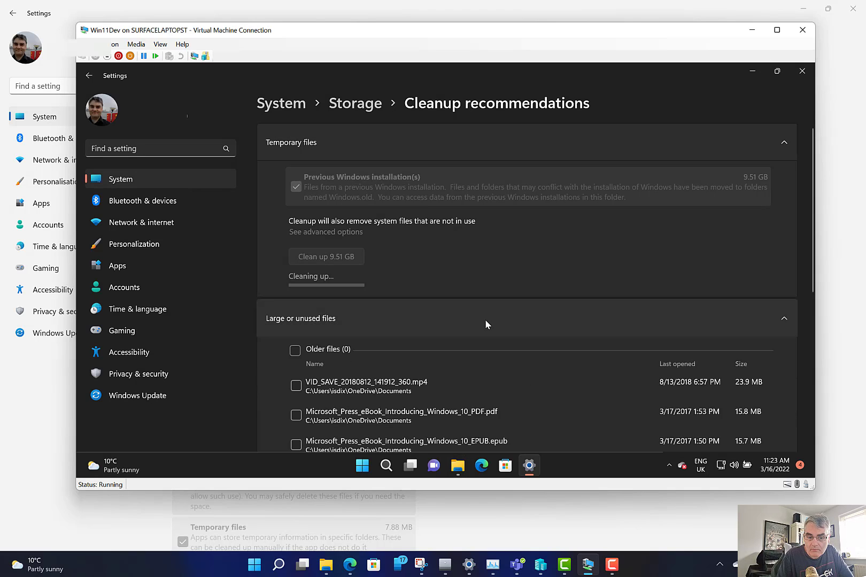
{"action": "scroll", "coordinate": [485, 319], "scroll_direction": "down", "scroll_amount": 3}
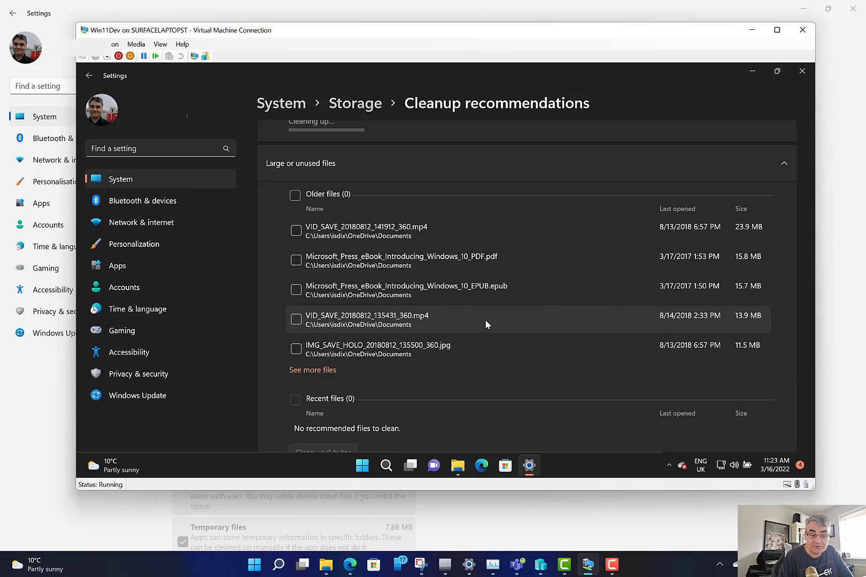
{"action": "mouse_move", "coordinate": [458, 467]}
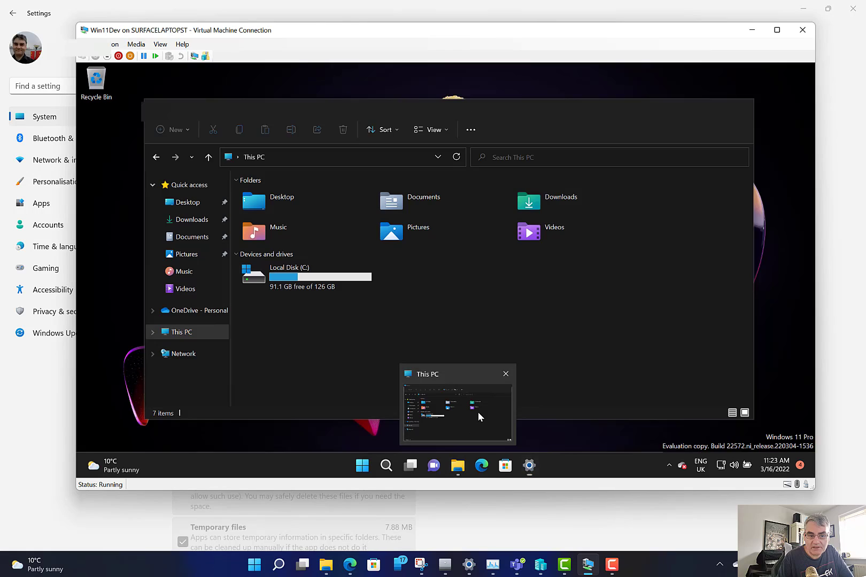
{"action": "left_click", "coordinate": [478, 412]}
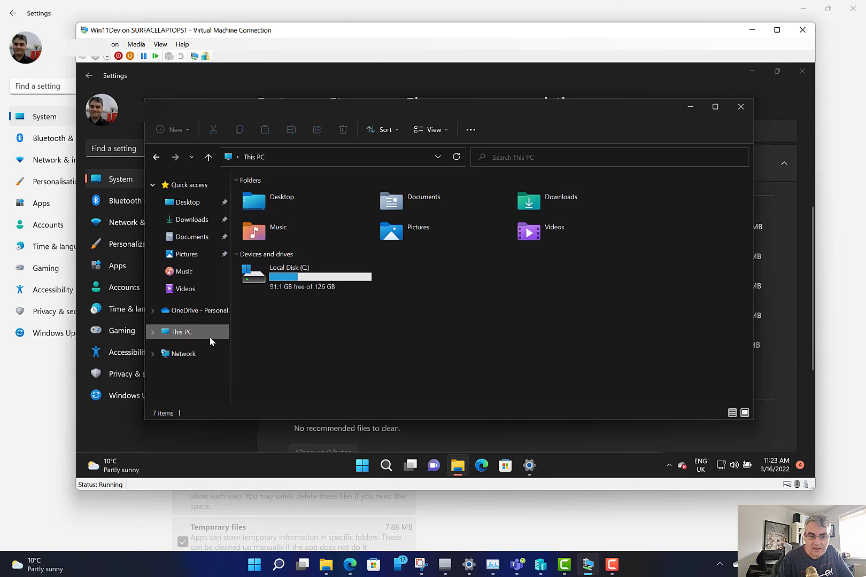
{"action": "left_click", "coordinate": [221, 314]}
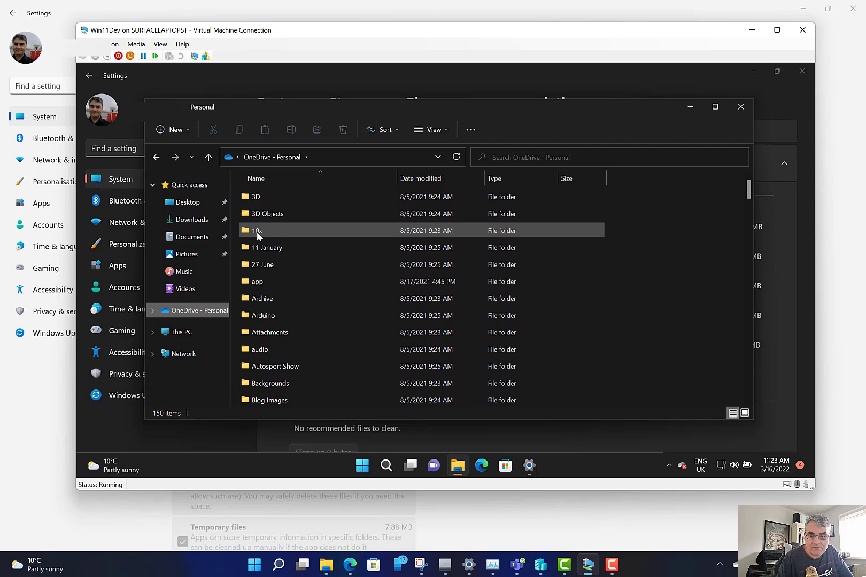
Step: Minimise the VM and switch the host File Explorer to OneDrive - Personal
{"action": "left_click", "coordinate": [754, 35]}
{"action": "mouse_move", "coordinate": [325, 565]}
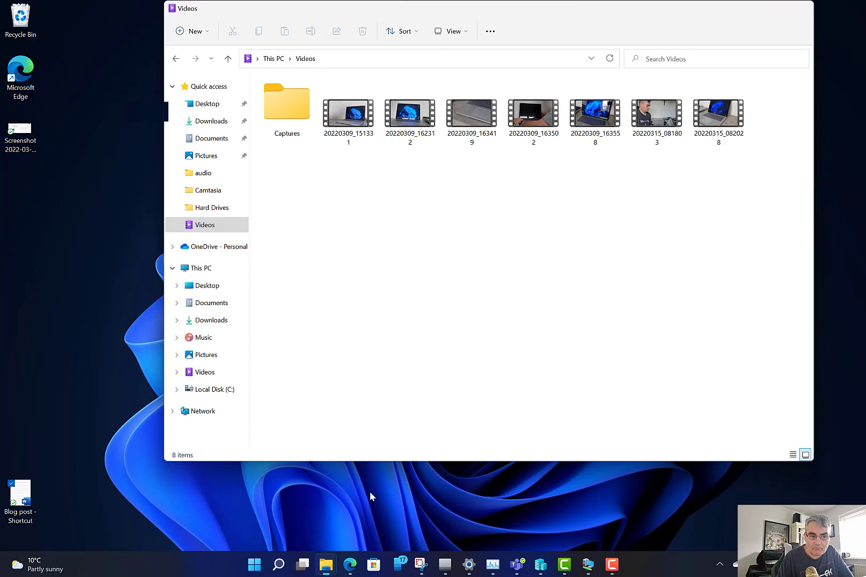
{"action": "left_click", "coordinate": [370, 492]}
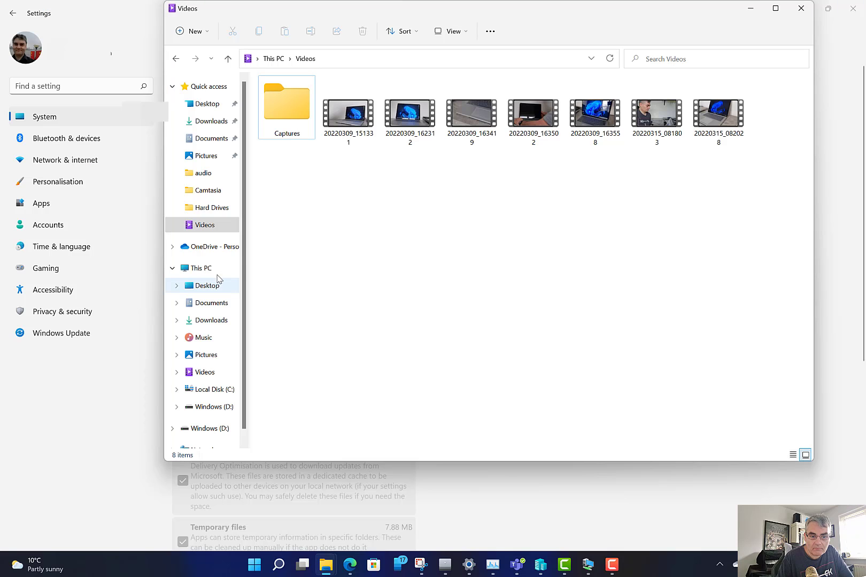
{"action": "left_click", "coordinate": [220, 255]}
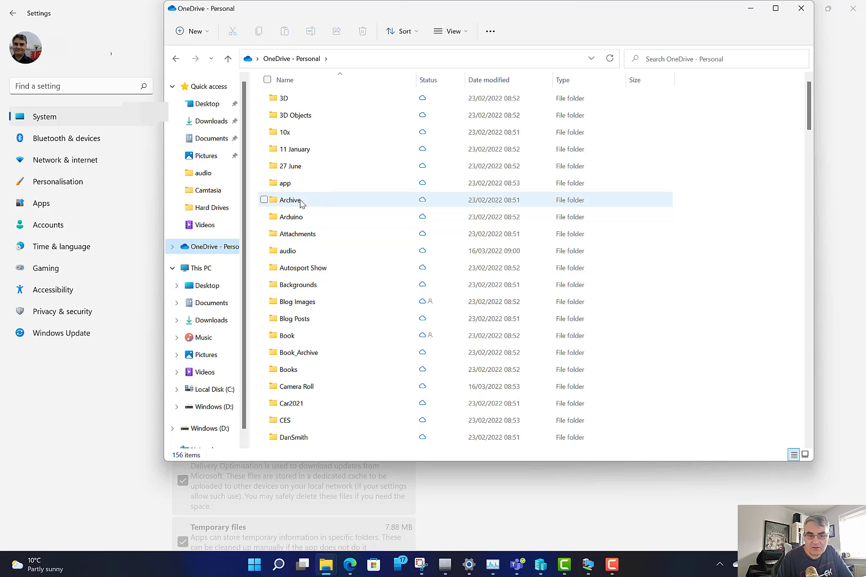
Step: Free up local space for the app folder, open it (36 items), and minimise Explorer
{"action": "left_click", "coordinate": [289, 187]}
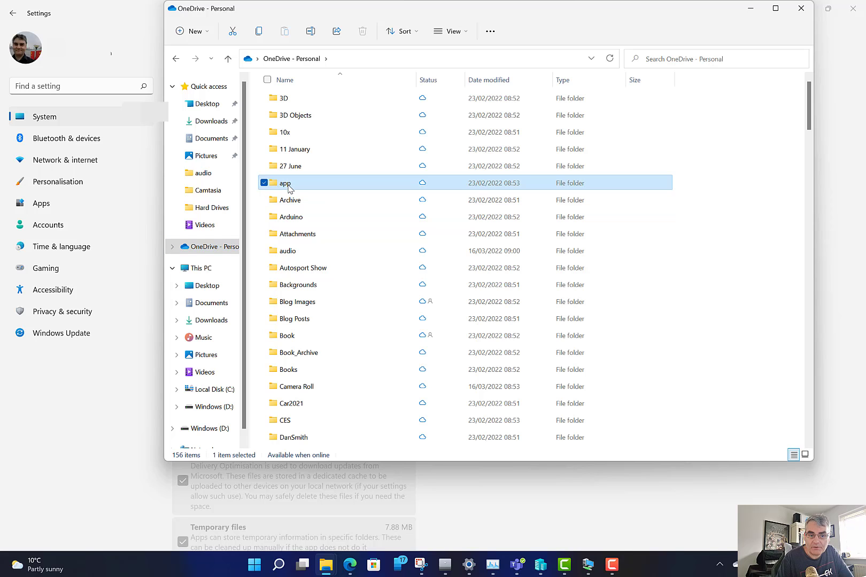
{"action": "right_click", "coordinate": [289, 187]}
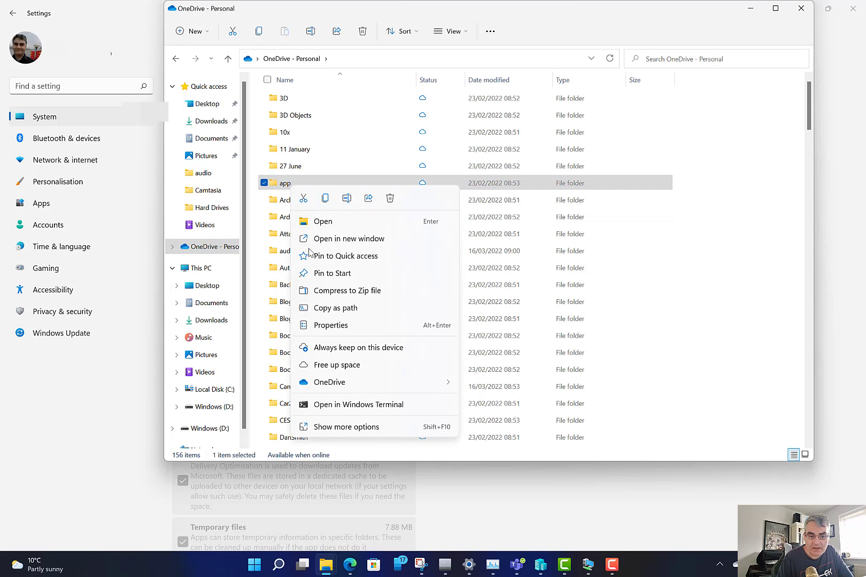
{"action": "left_click", "coordinate": [350, 365]}
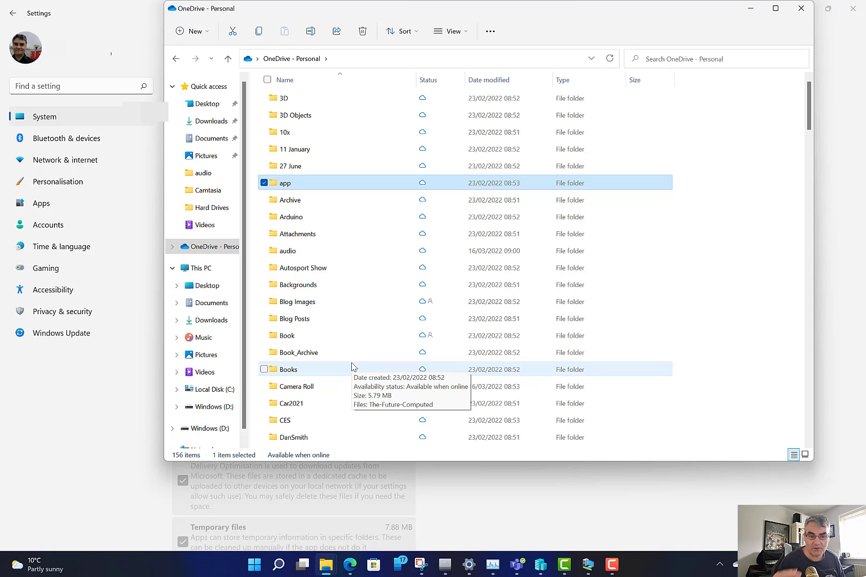
{"action": "double_click", "coordinate": [325, 184]}
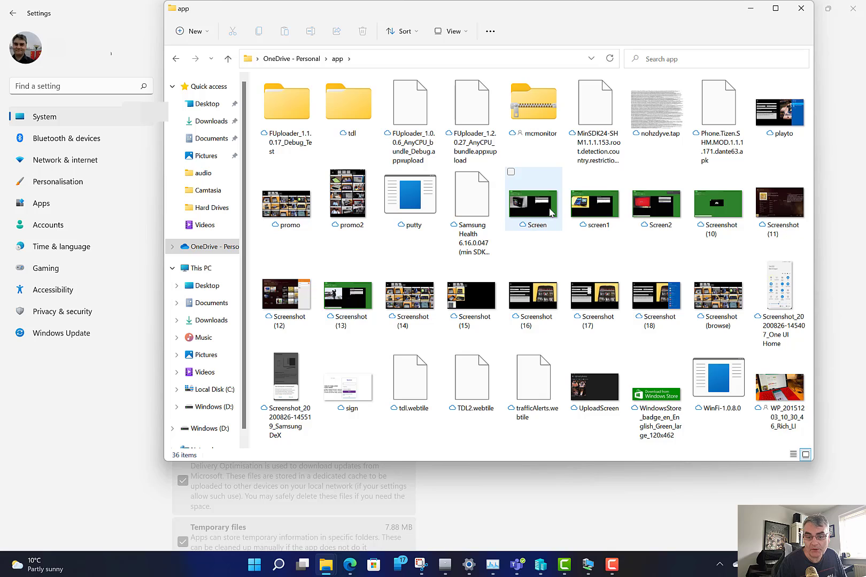
{"action": "left_click", "coordinate": [759, 14]}
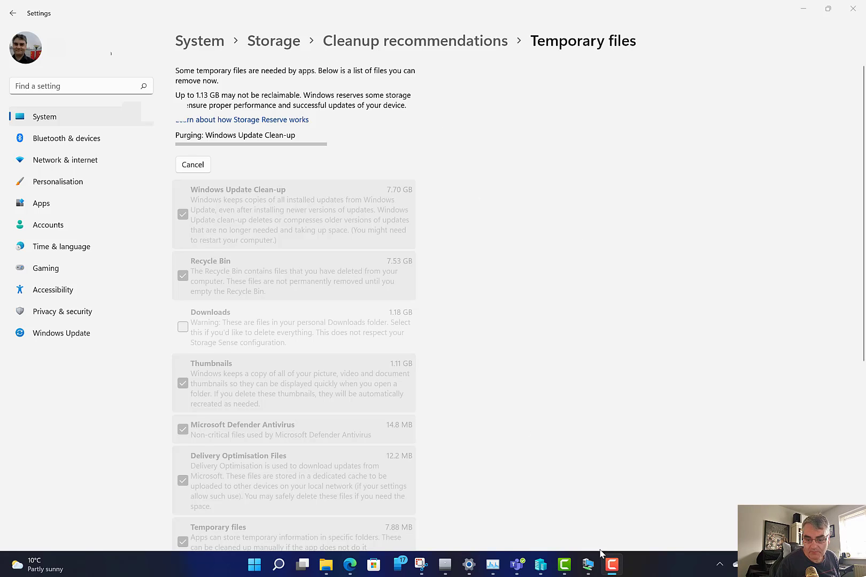
Step: Mark Microsoft Teams for removal in the VM's cleanup recommendations, leaving C: at 100 GB free
{"action": "left_click", "coordinate": [593, 566]}
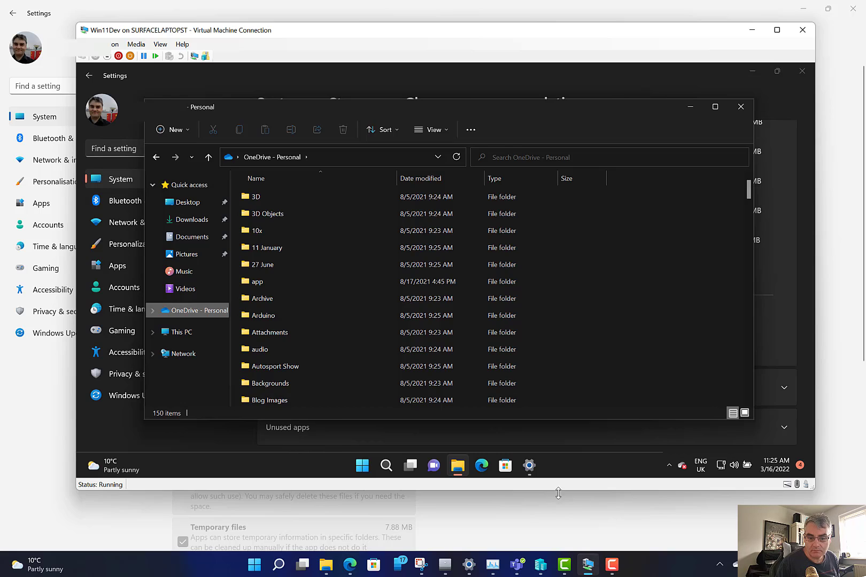
{"action": "left_click", "coordinate": [403, 350]}
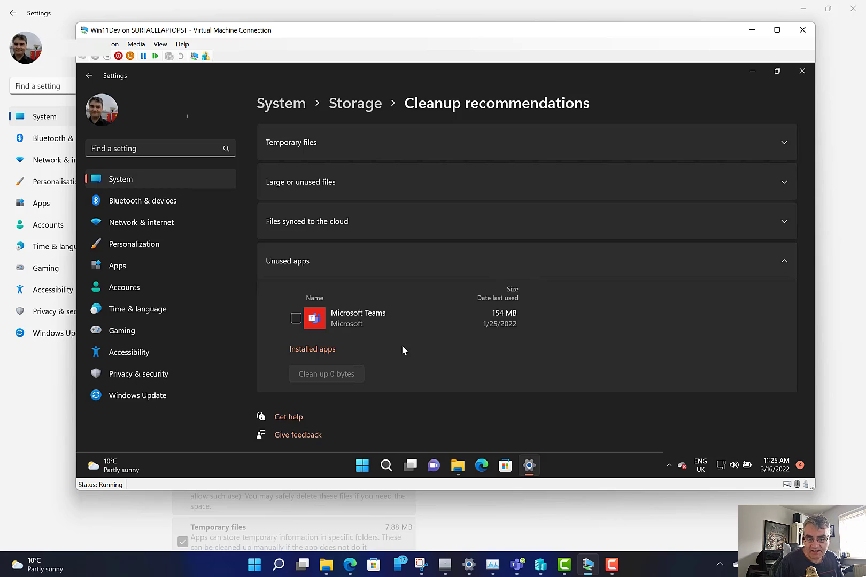
{"action": "left_click", "coordinate": [297, 319]}
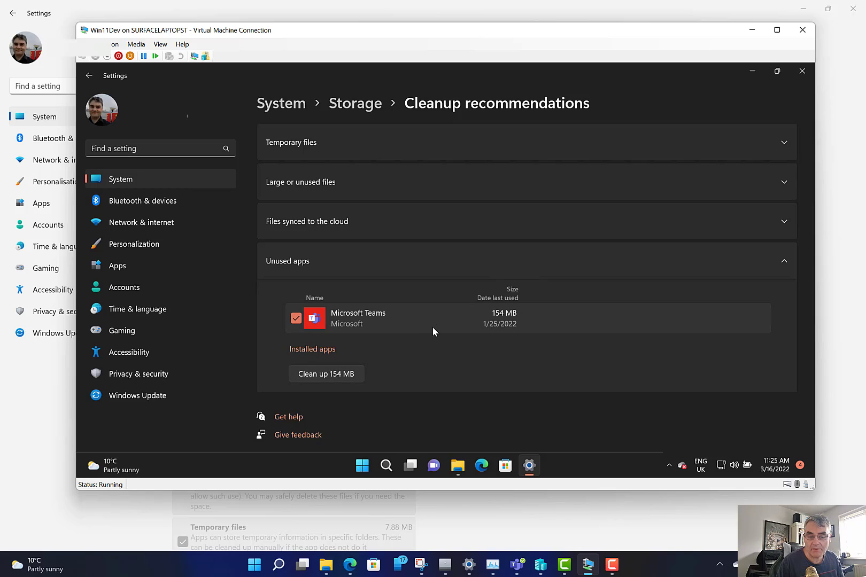
{"action": "left_click", "coordinate": [348, 105]}
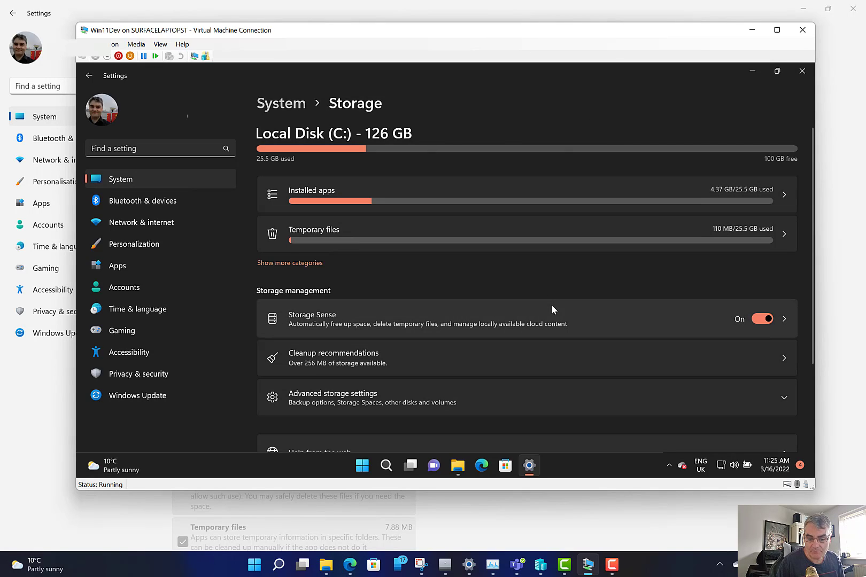
Step: Bring host Settings forward to see the temporary files clean-up finished
{"action": "left_click", "coordinate": [526, 530]}
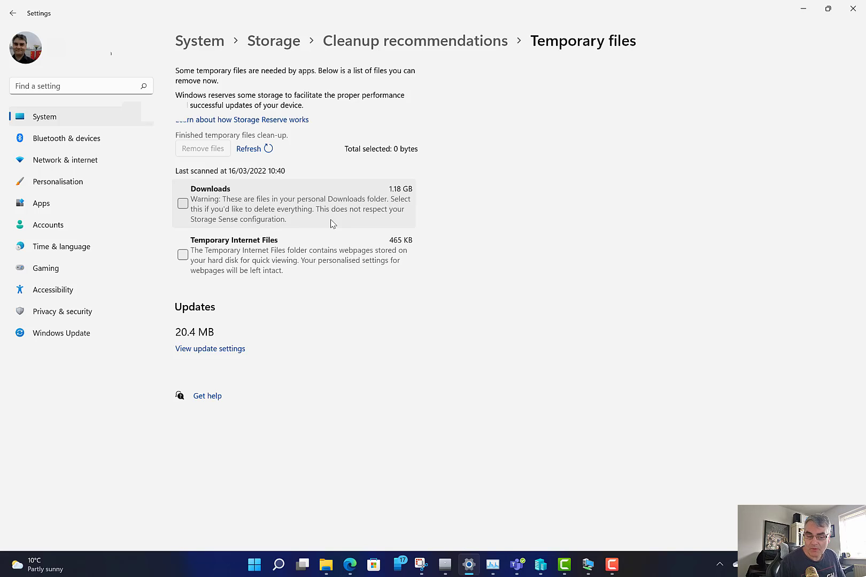
Step: Return to the Storage overview, where Local Disk (C:) now shows 284 GB free
{"action": "left_click", "coordinate": [13, 12]}
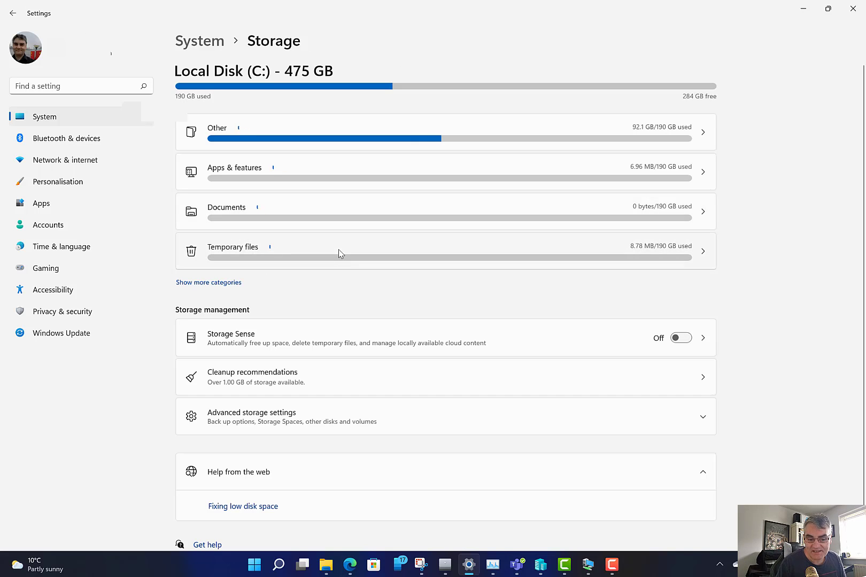